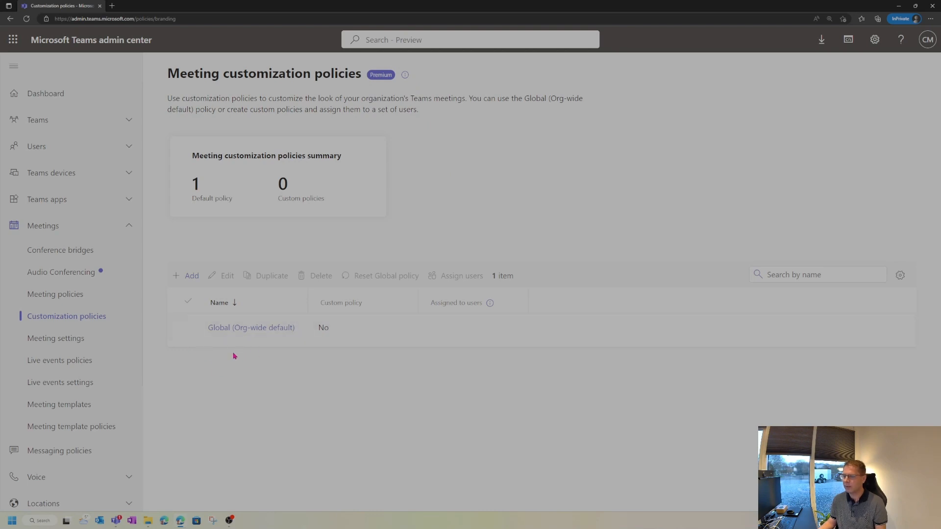
Open the Global (Org-wide default) customization policy and preview its meeting theme.
click(218, 329)
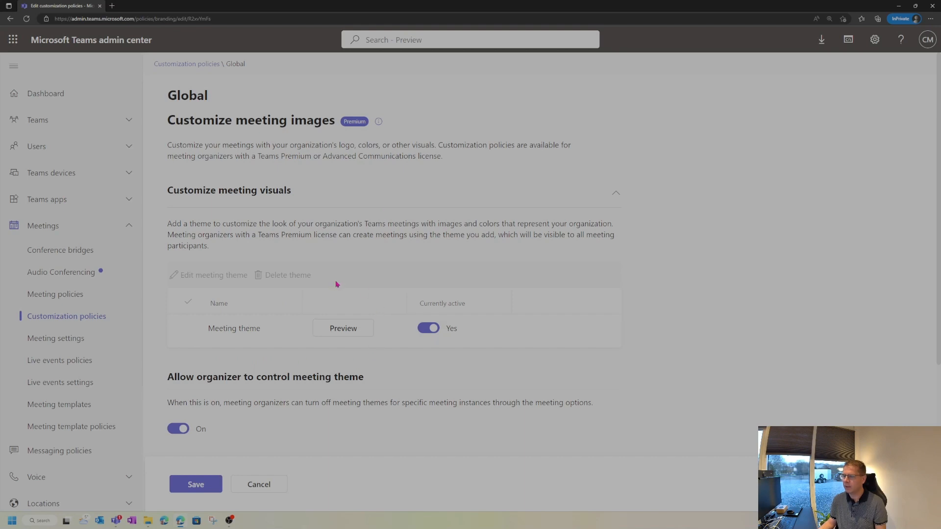
click(344, 333)
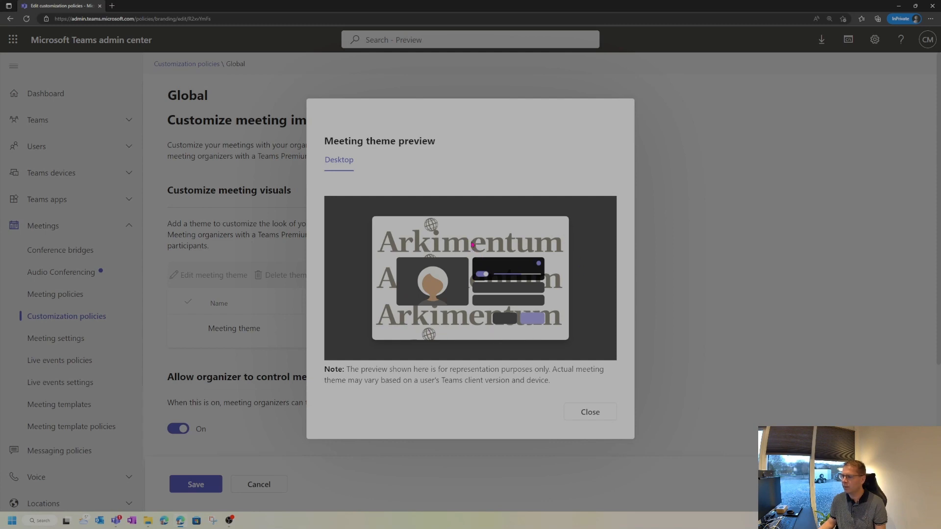
click(583, 412)
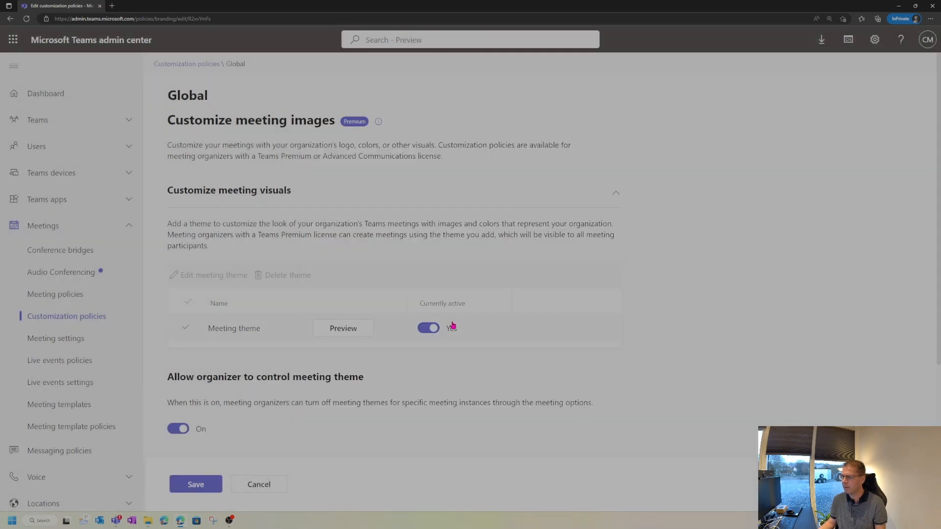
Open the meeting theme for editing, examine its logo, image requirements and color settings, and preview the theme.
click(241, 331)
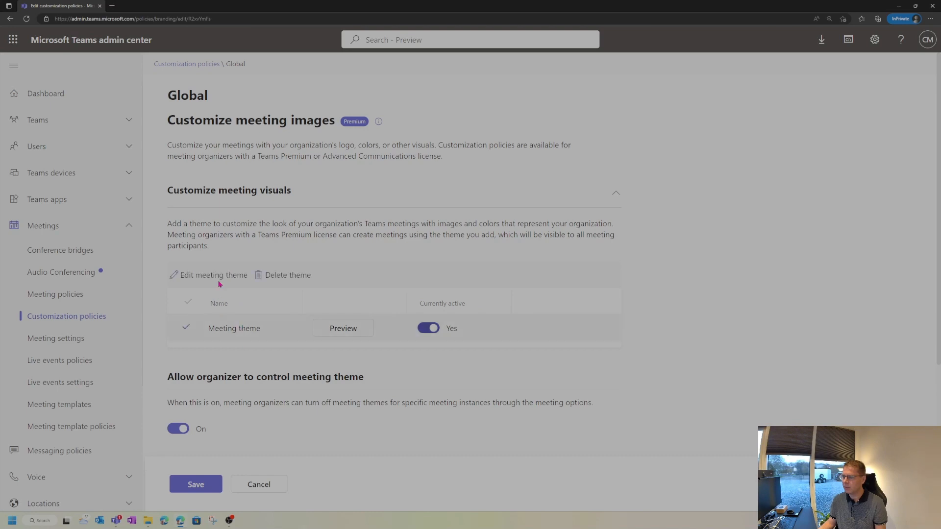
click(219, 276)
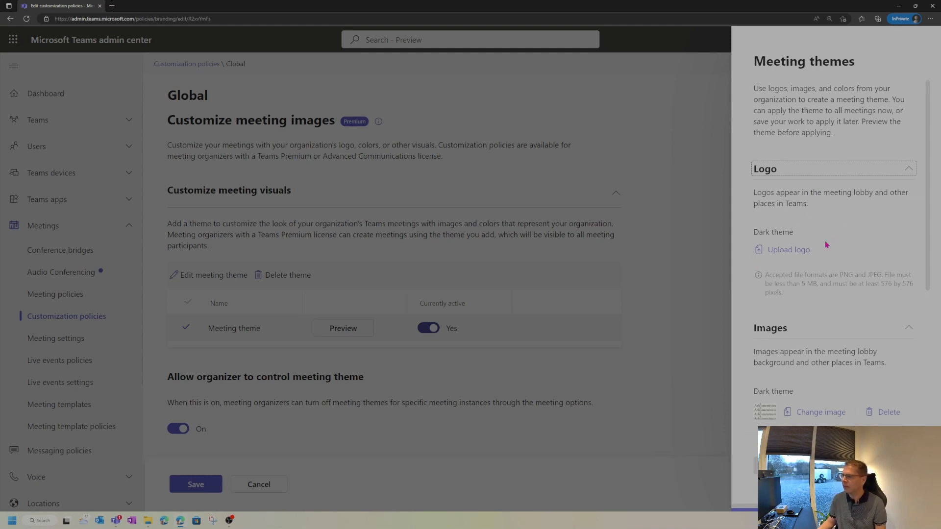
scroll(828, 247, down, 3)
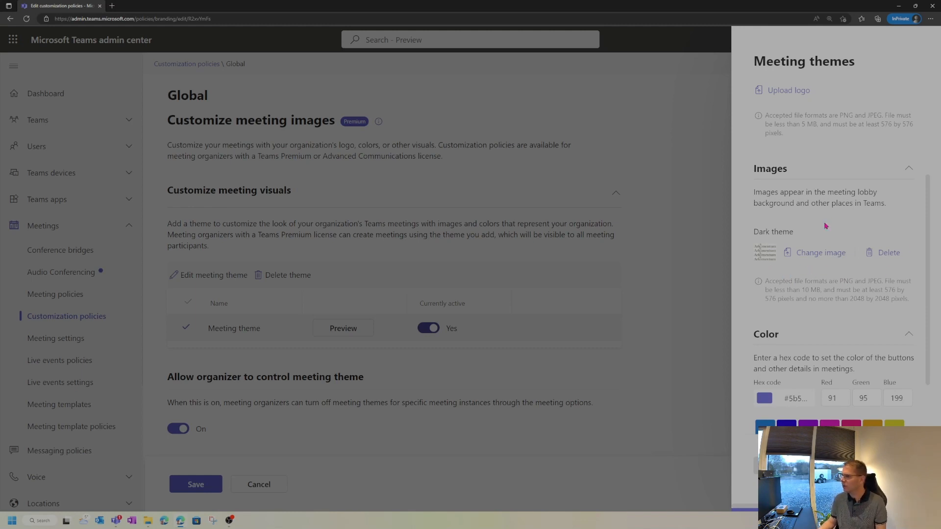
drag(909, 301, 765, 282)
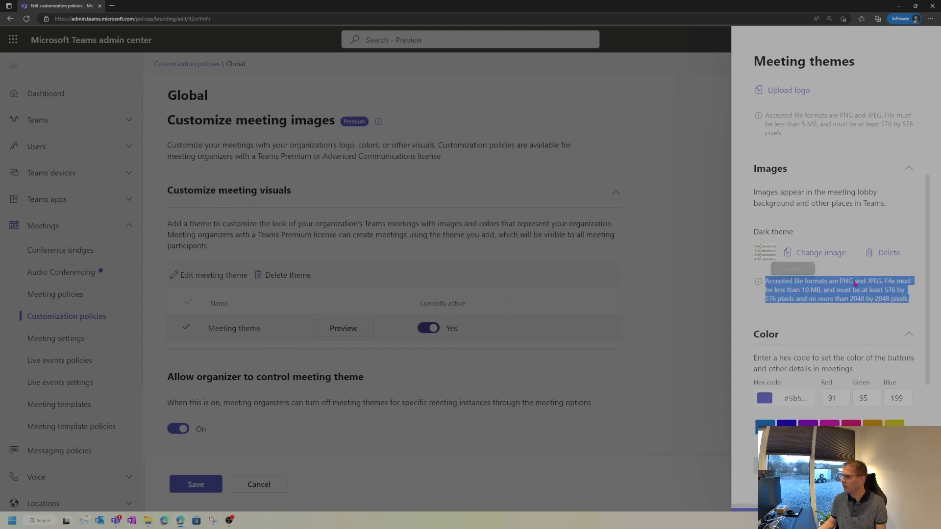
click(811, 312)
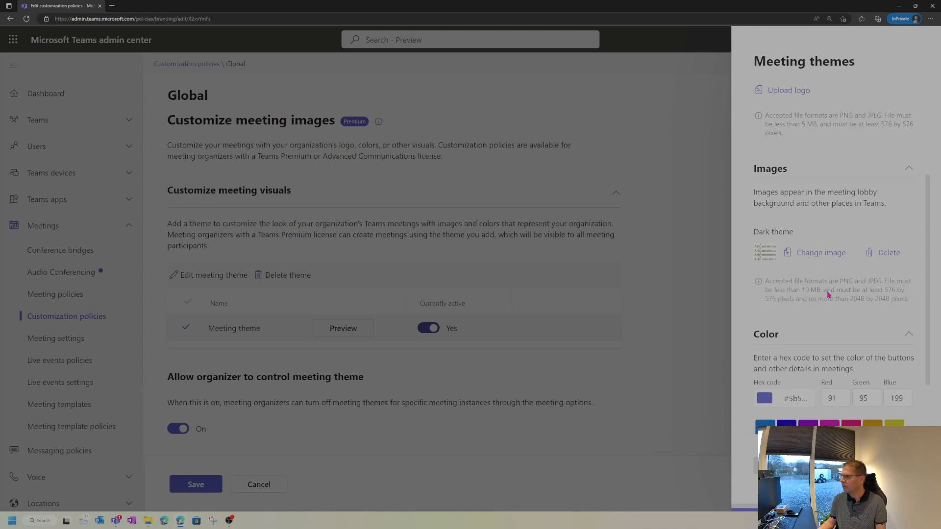
scroll(816, 301, down, 2)
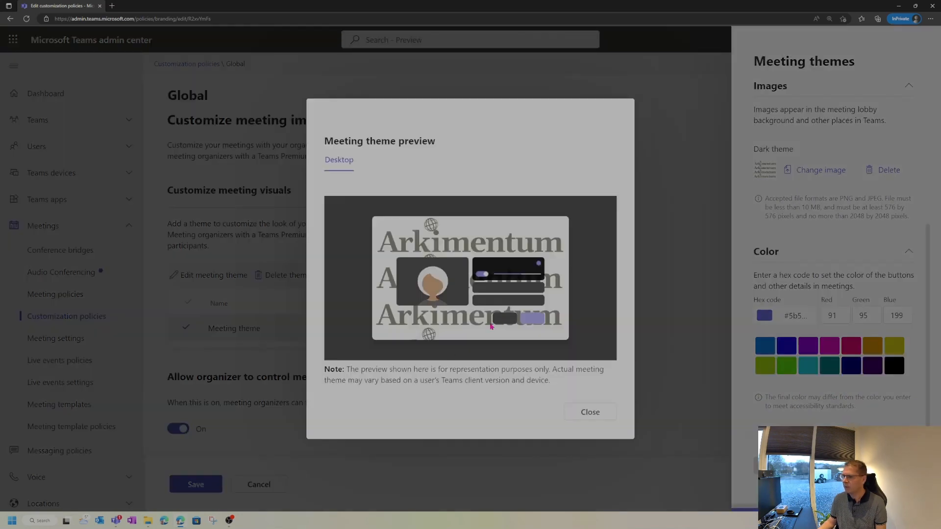
click(597, 417)
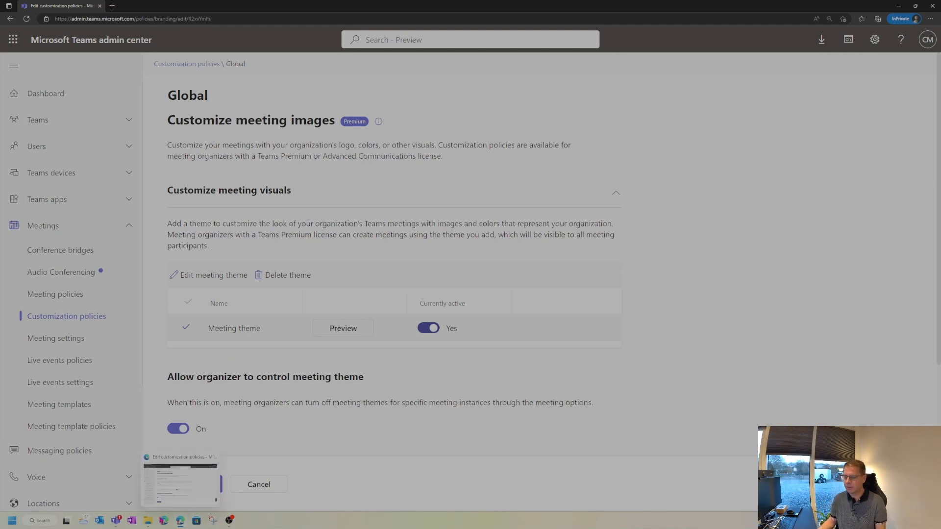
Switch to the Teams desktop app, check the themed join screen of the "Teams premium - Bagground" meeting, and return to the admin center without joining.
click(116, 520)
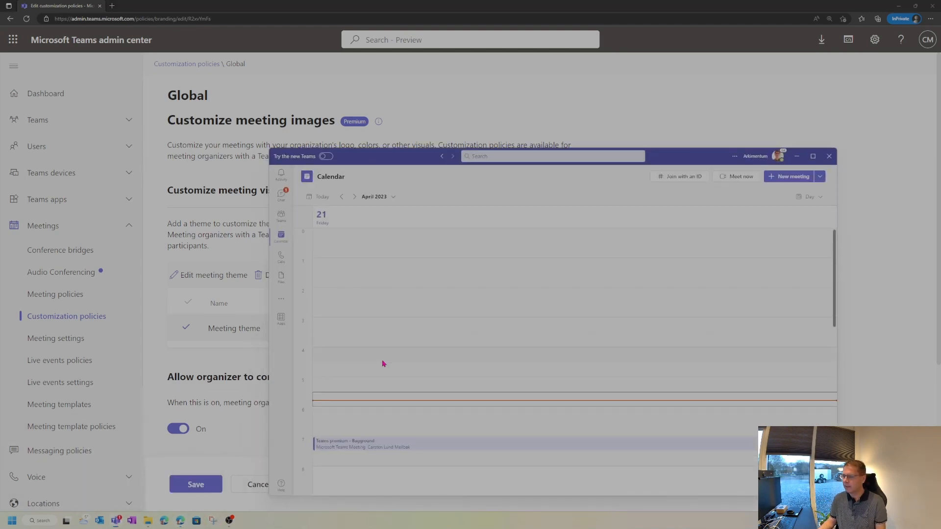
click(396, 446)
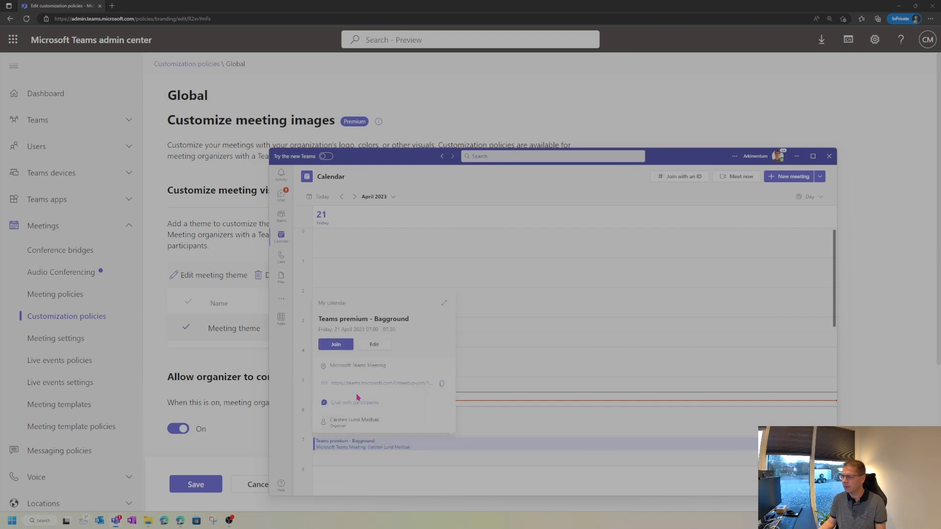
click(336, 345)
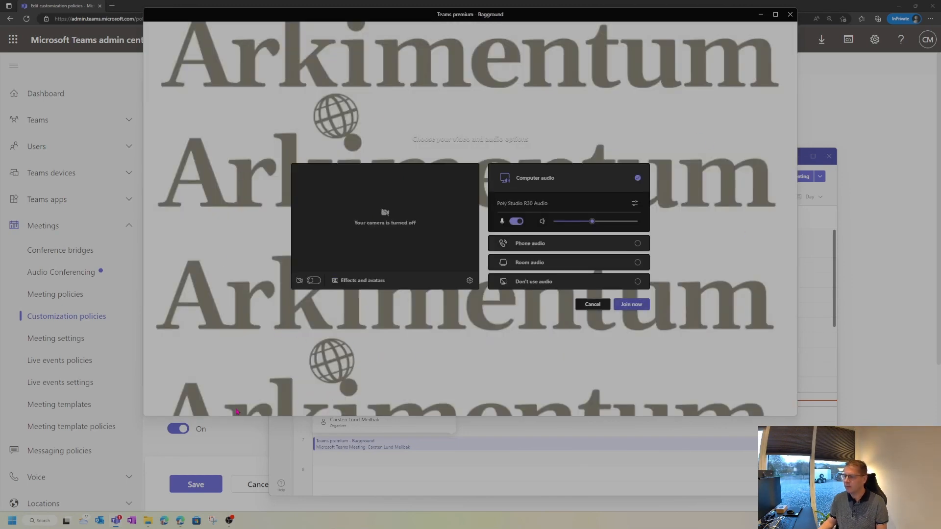
drag(145, 414, 161, 484)
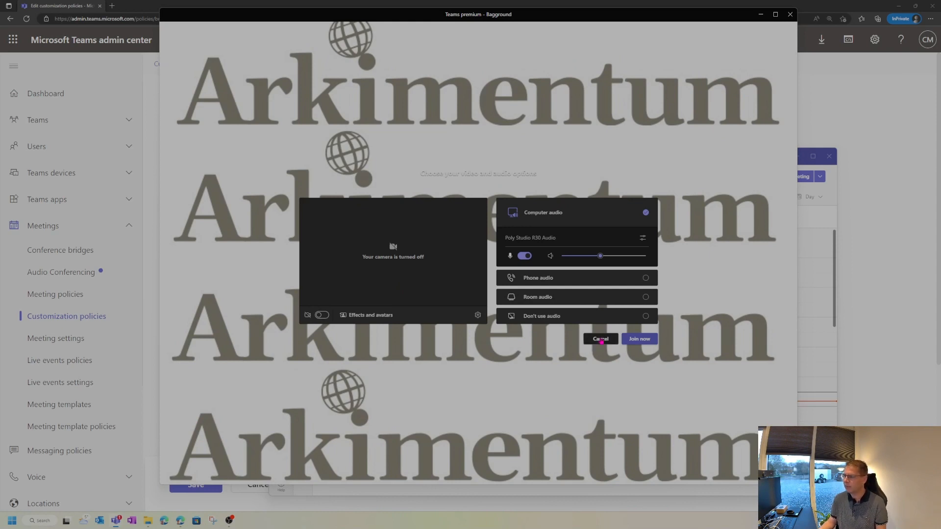
click(601, 340)
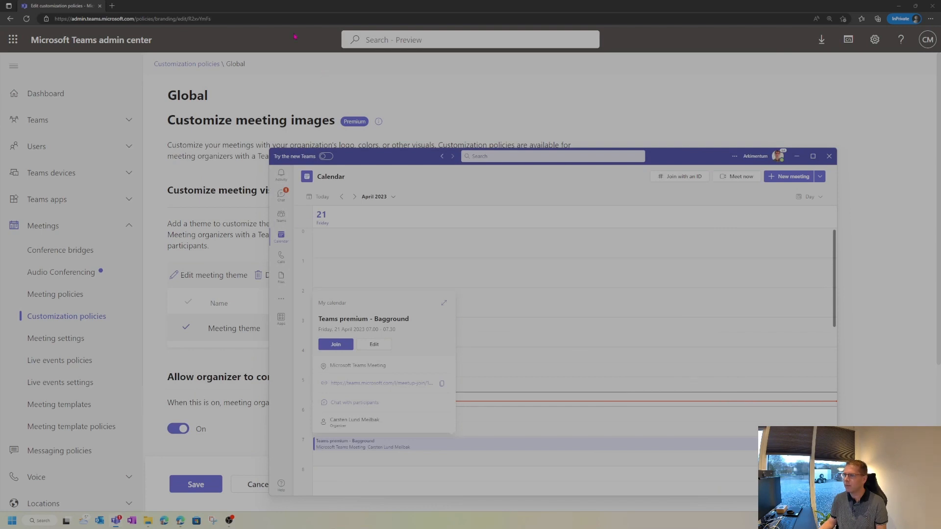
click(277, 34)
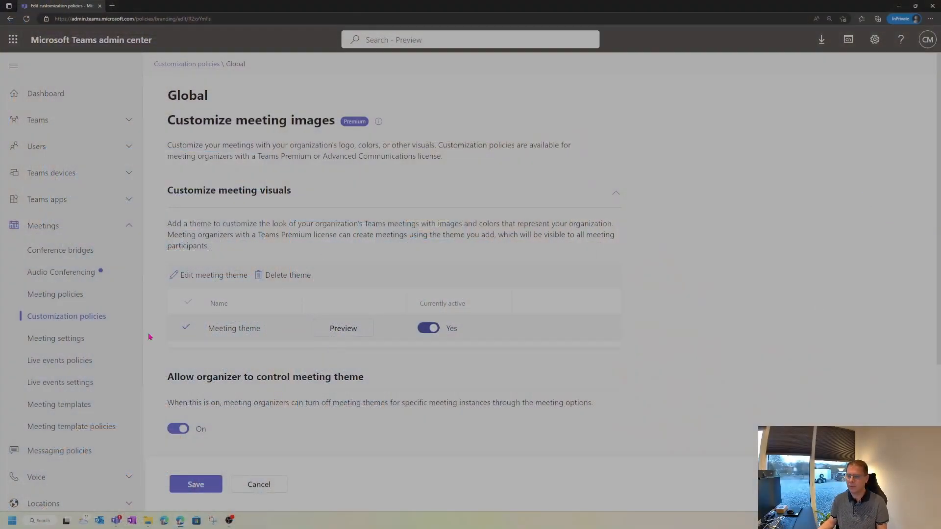
Open the "External - all open" meeting template for editing.
click(50, 410)
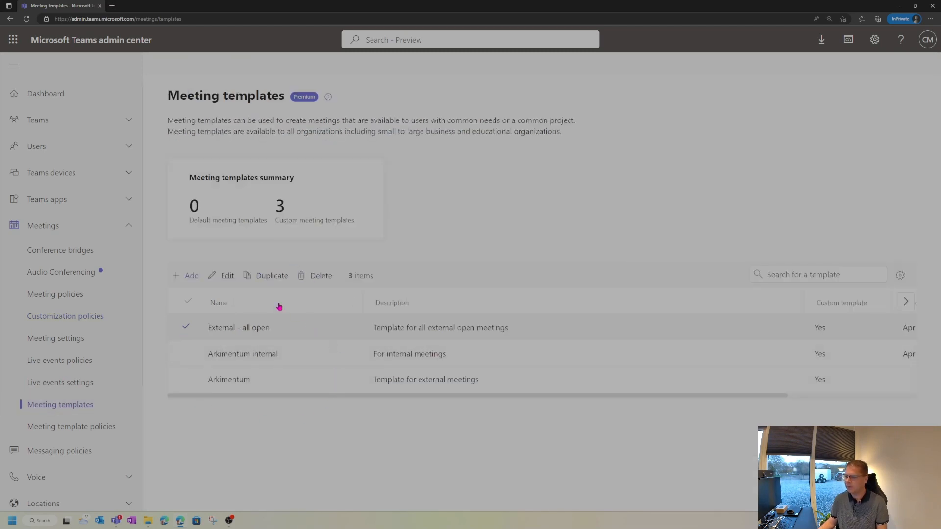
click(230, 333)
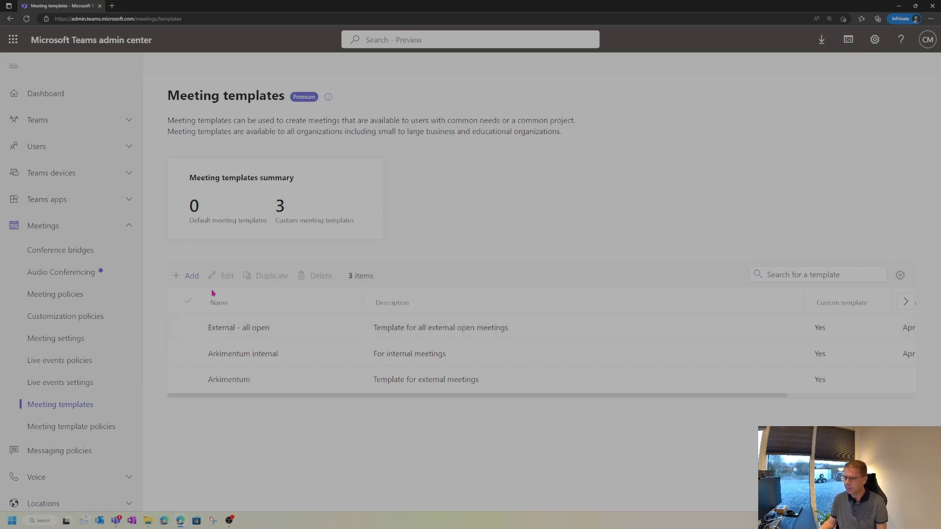
click(216, 330)
click(224, 276)
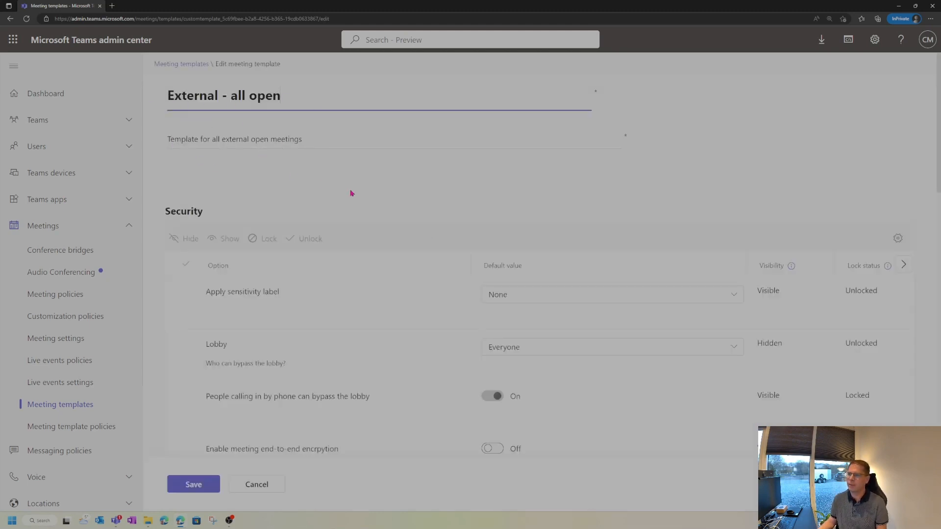
Hide the meeting end-to-end encryption option in the template's Security section.
scroll(373, 327, down, 2)
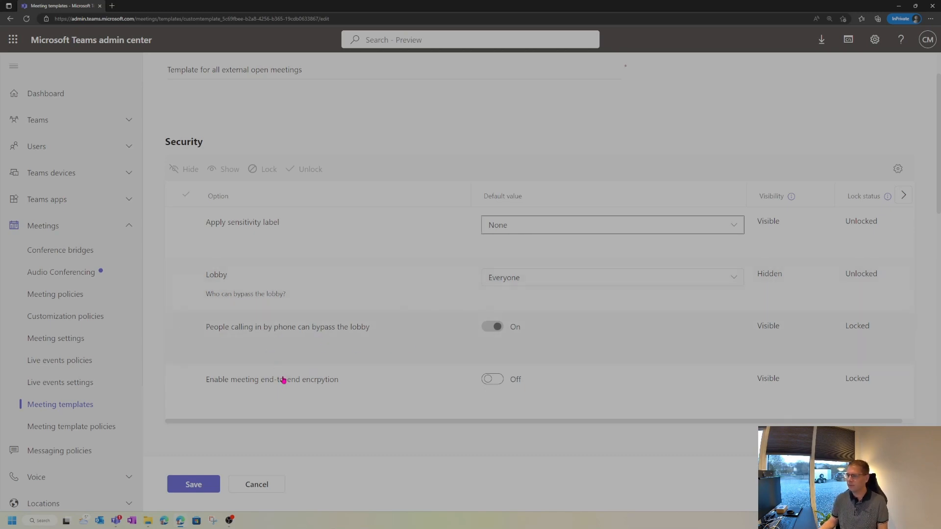
click(262, 385)
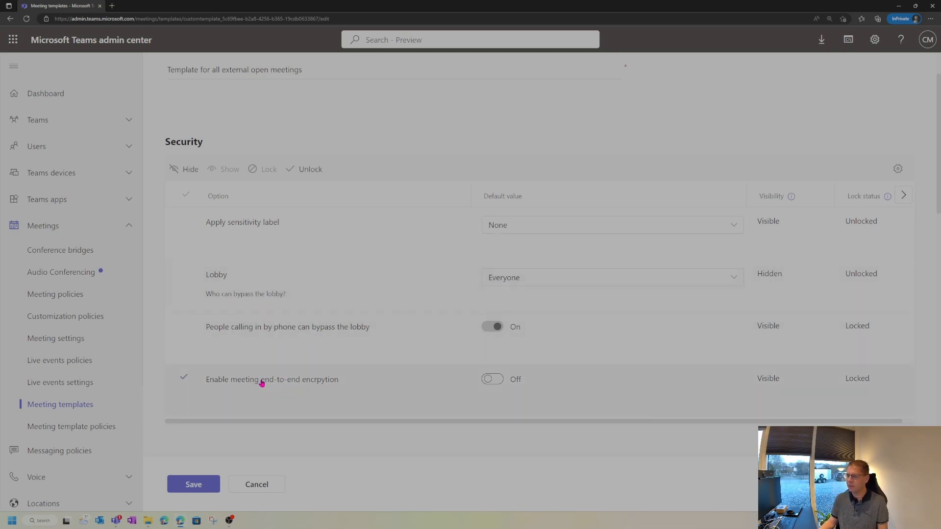
click(188, 170)
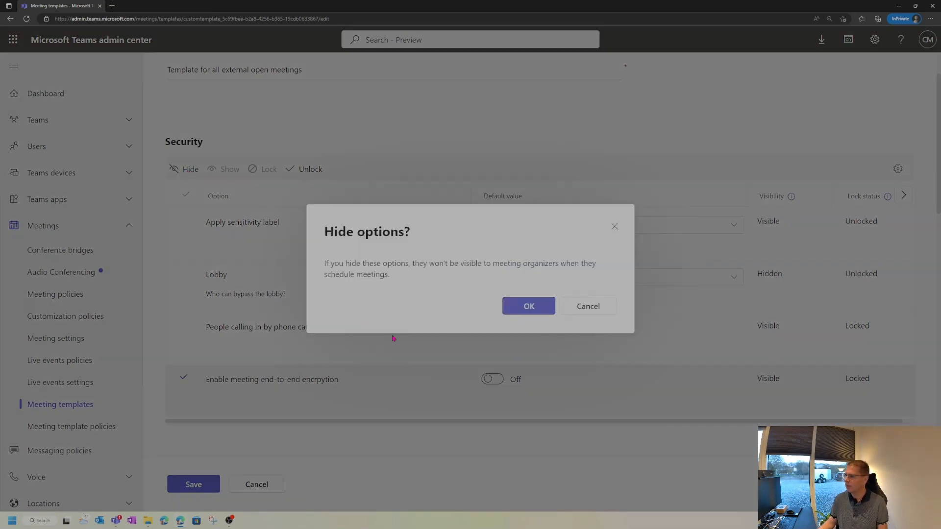
click(530, 309)
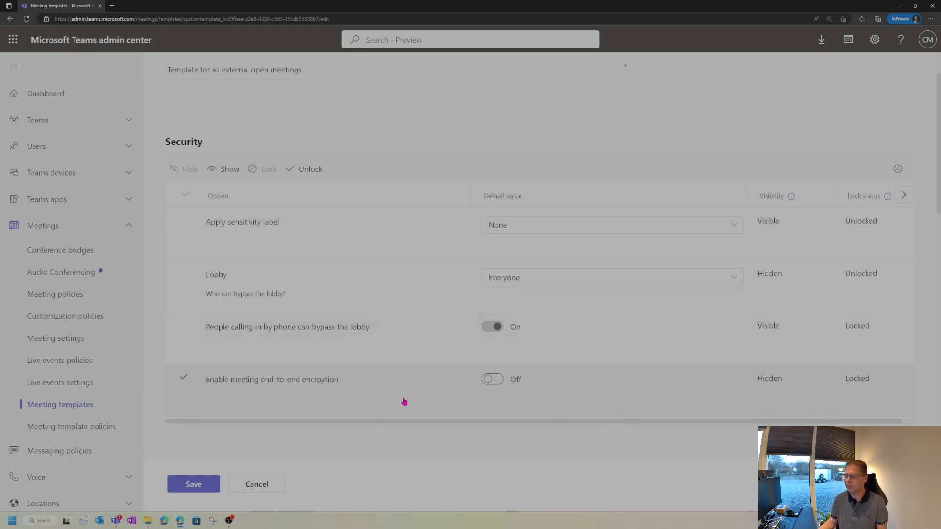
Review the template's remaining option sections from audio and video through meeting engagement, and leave the template without saving.
scroll(404, 402, down, 5)
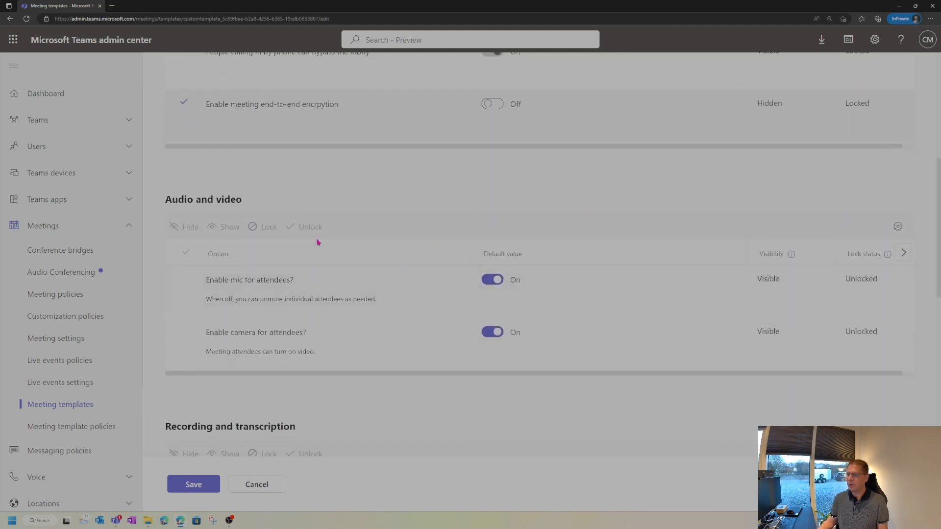
scroll(394, 307, down, 5)
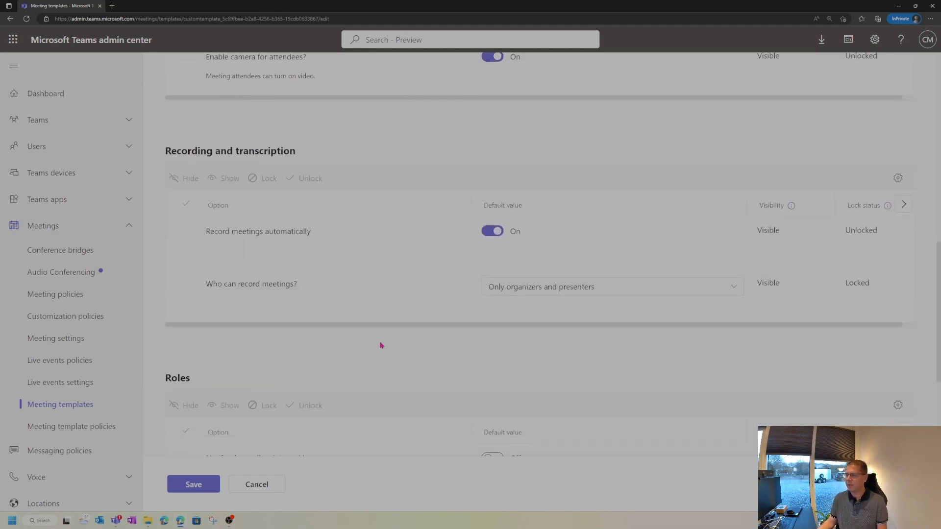
scroll(381, 345, down, 8)
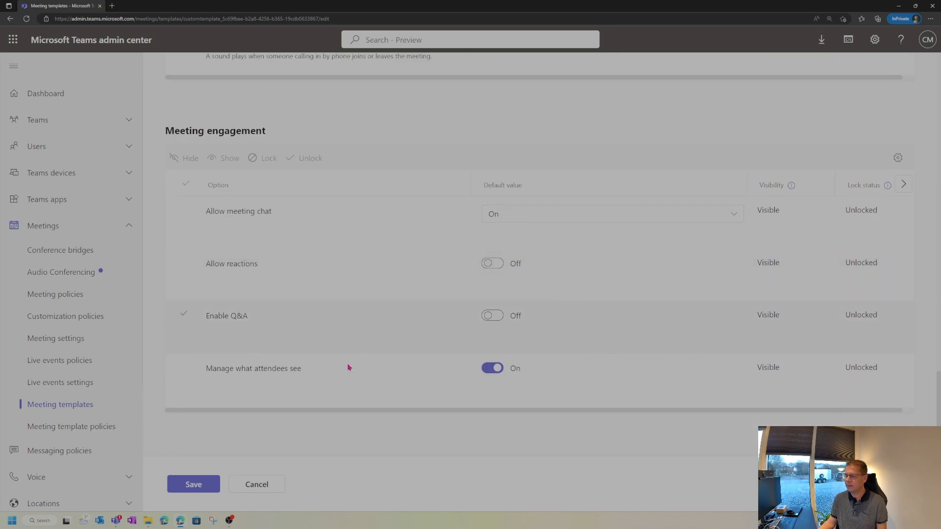
click(257, 484)
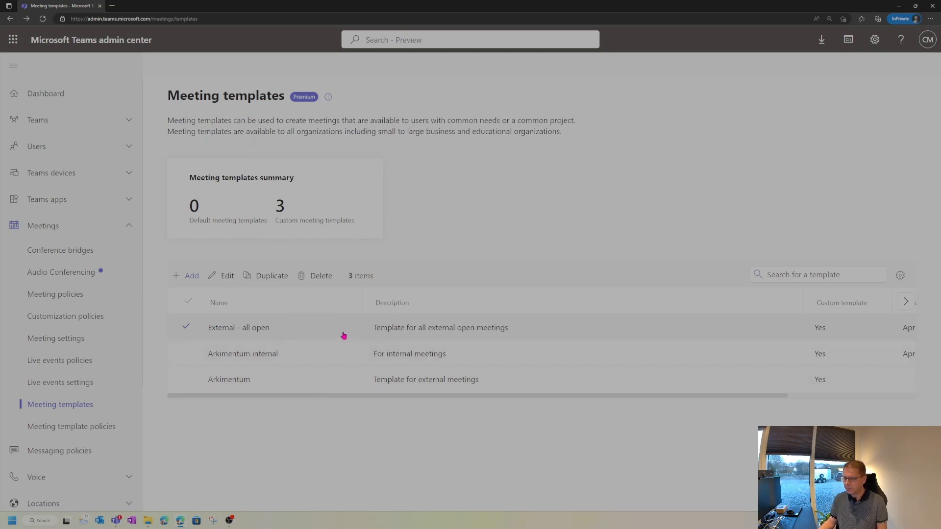
Open the Global (Org-wide default) meeting template policy to check which templates are viewable.
click(62, 427)
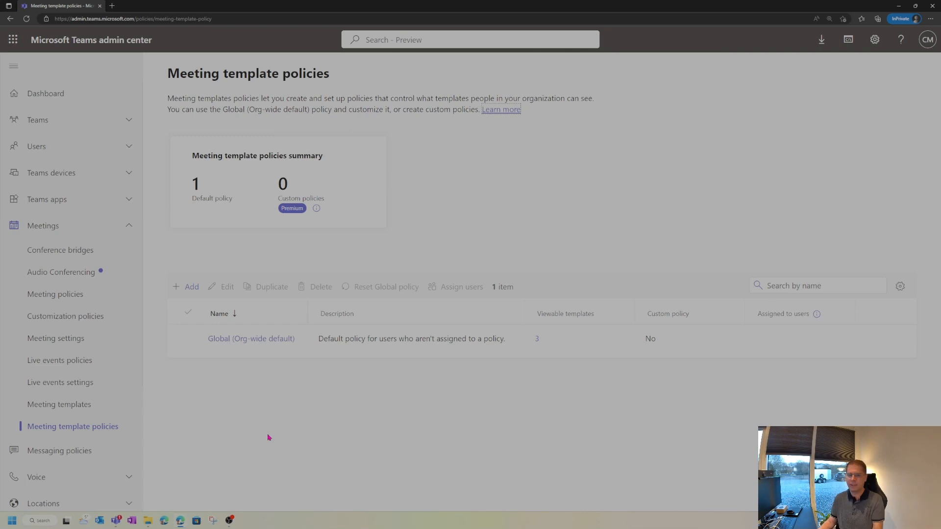
click(212, 341)
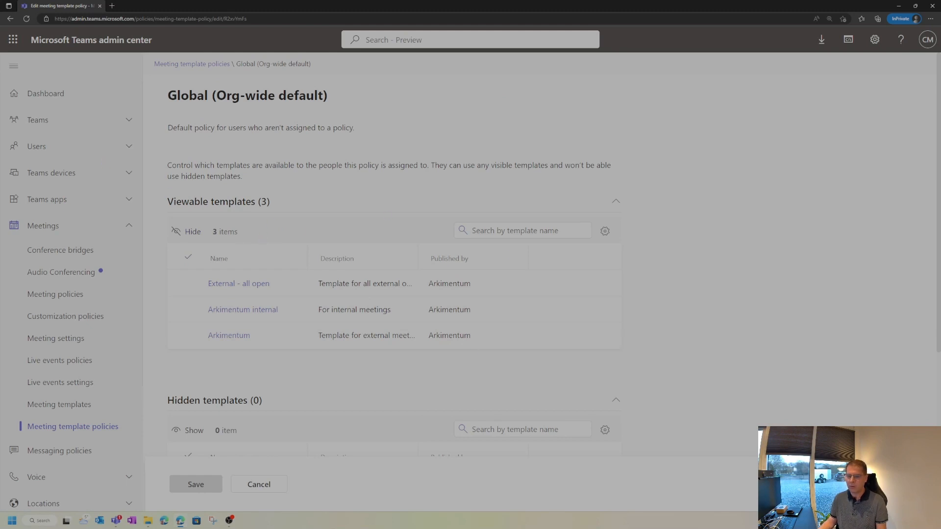
Switch to the Teams desktop app, start a new meeting from the "Arkimentum internal" template, examine its meeting options, and close it unsaved.
click(114, 523)
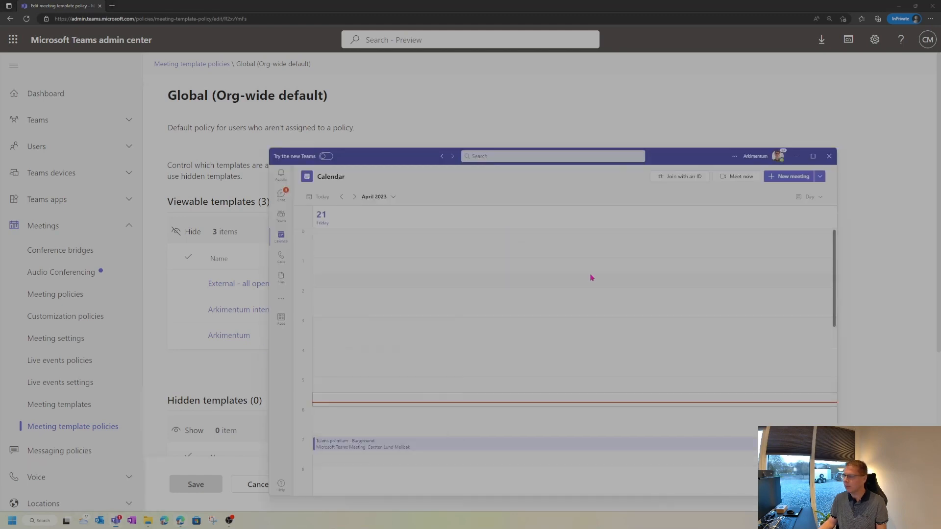
click(819, 176)
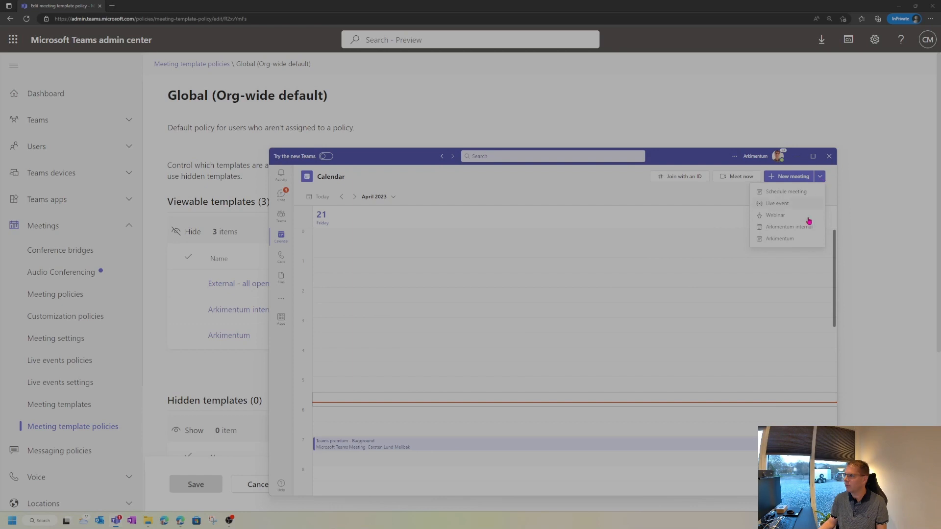
click(781, 230)
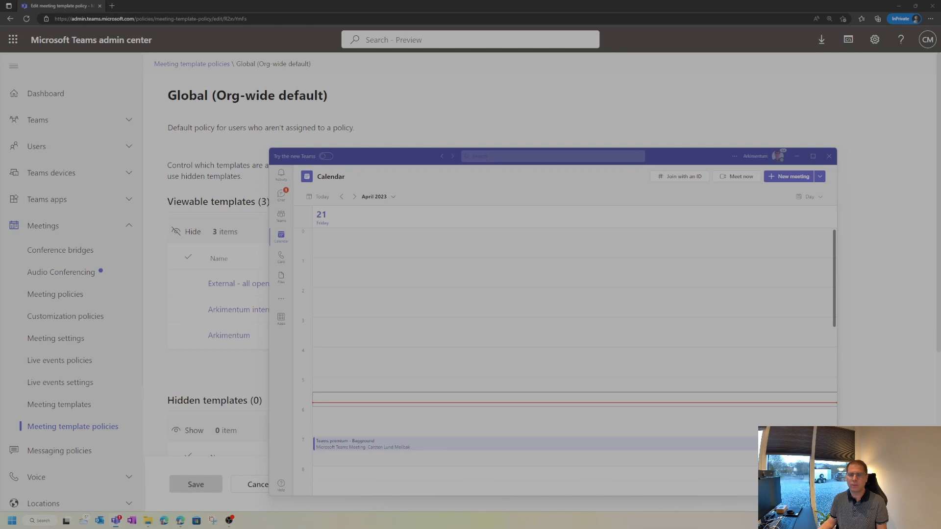
drag(0, 151, 596, 108)
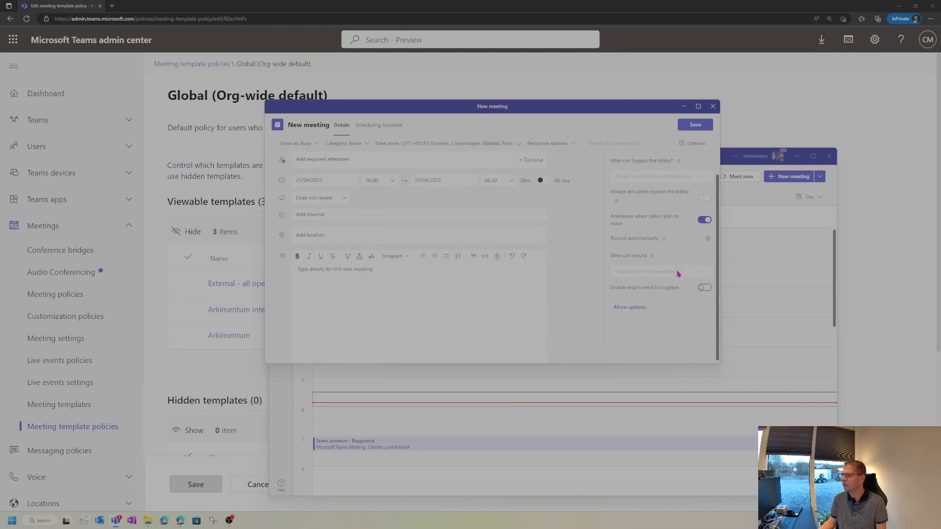
scroll(678, 273, down, 1)
scroll(657, 324, up, 1)
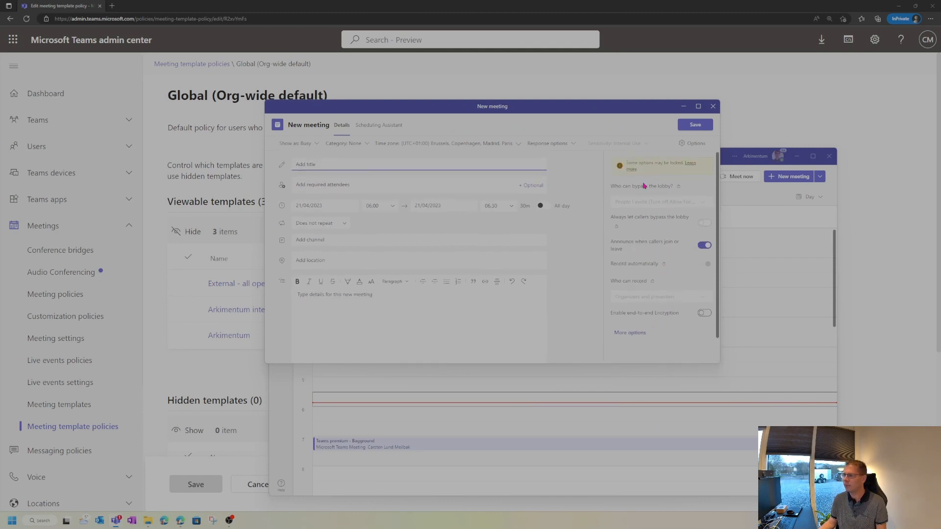
click(713, 107)
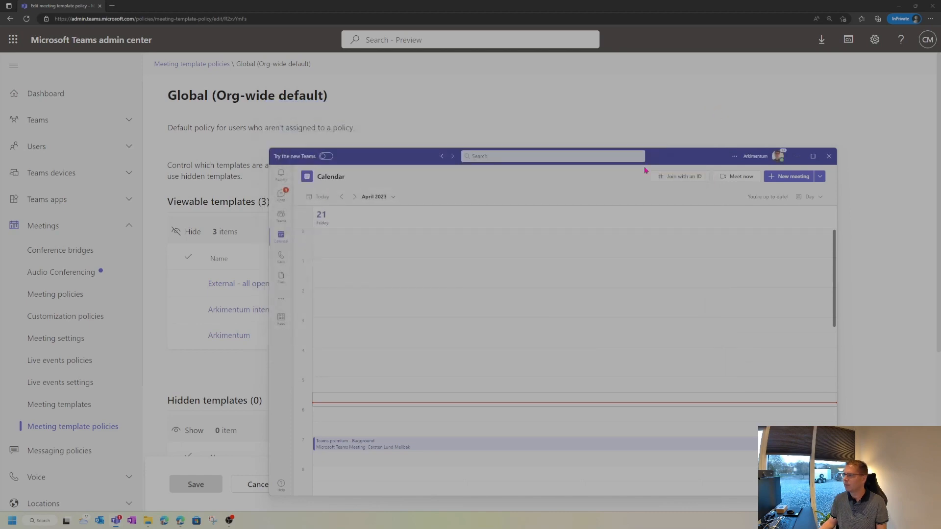